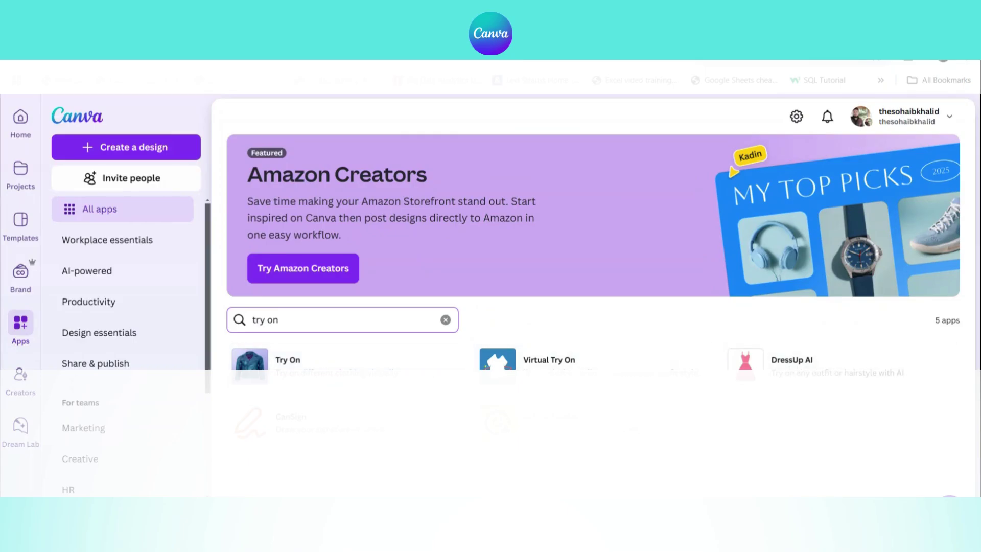
# - Open the Vimmerse Try On app's details and browse its preview slides
pyautogui.click(440, 360)
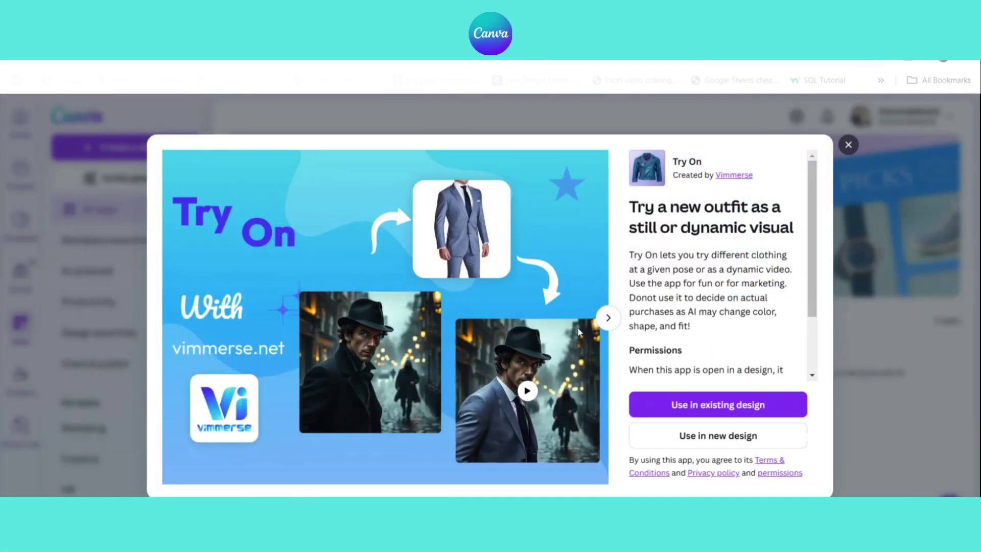
pyautogui.click(607, 319)
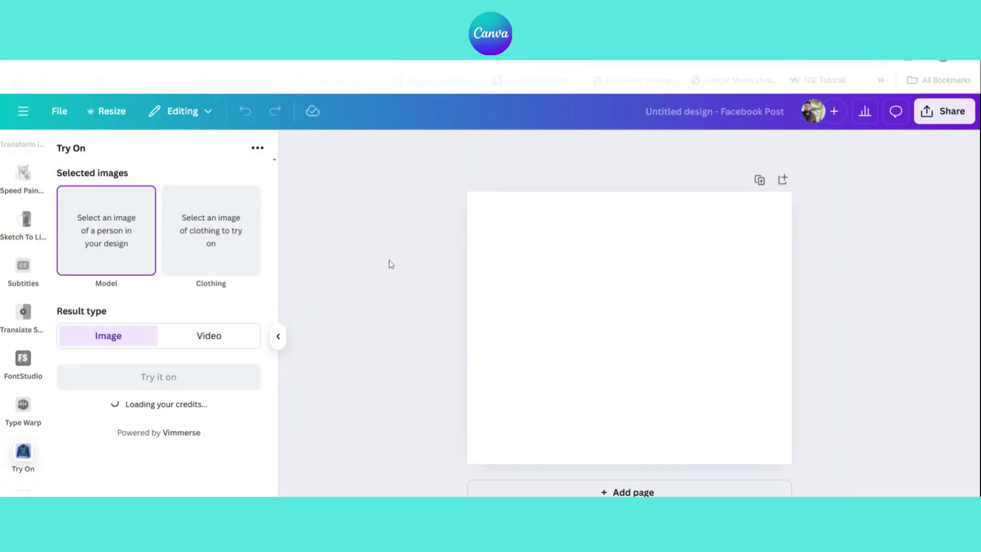
pyautogui.click(541, 256)
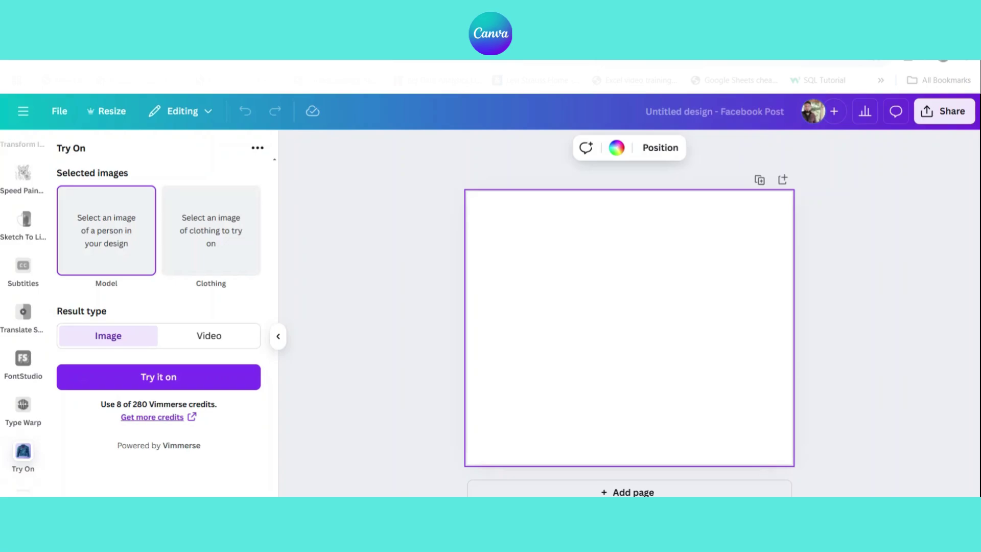
pyautogui.click(152, 418)
pyautogui.click(609, 346)
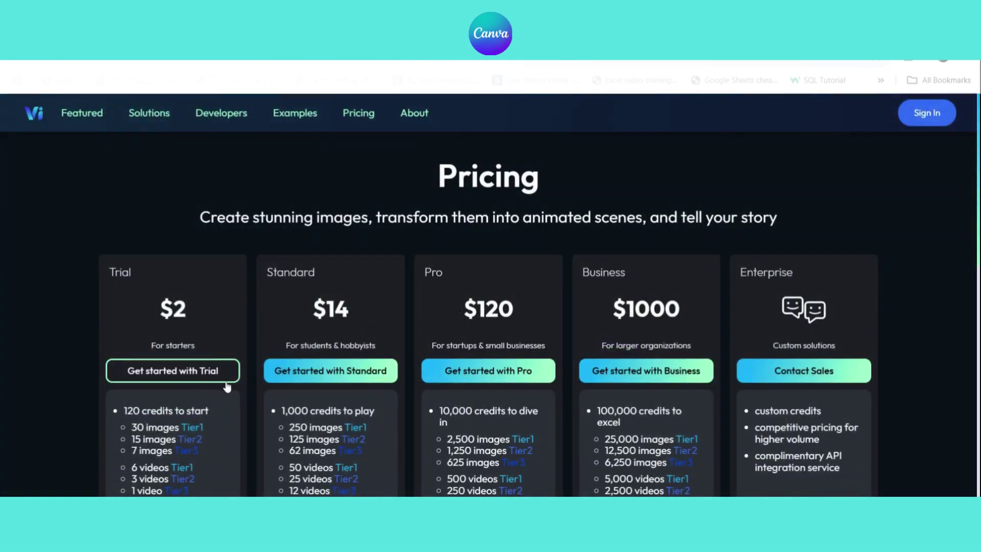
pyautogui.scroll(-1, 249, 417)
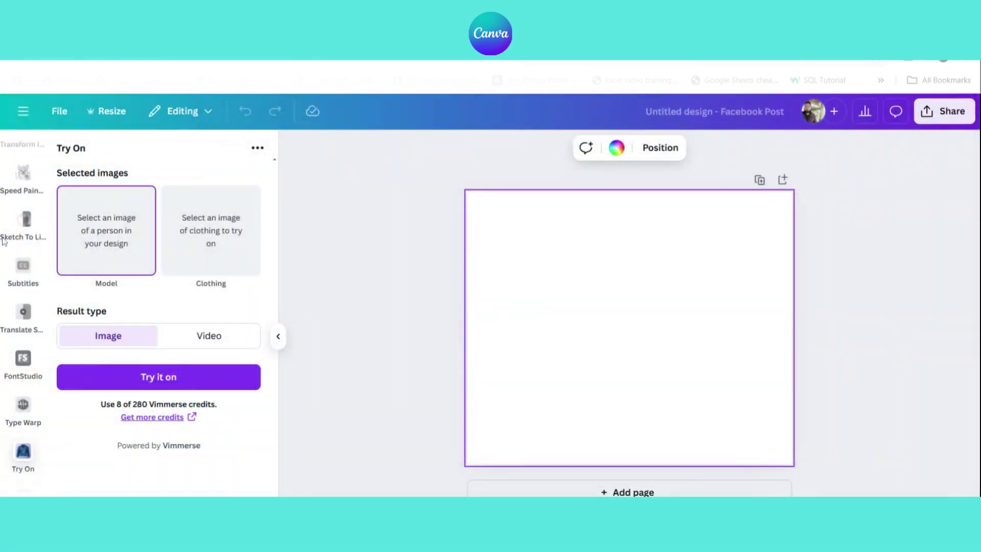
# - Search templates for 'fashion post' and apply the pink New Arrival Fashion template
pyautogui.scroll(10, 31, 296)
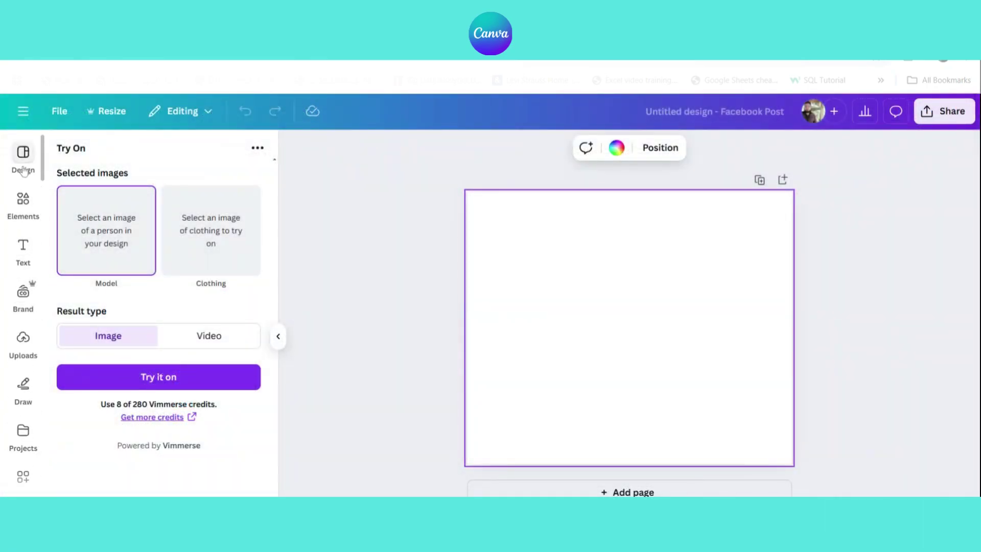
pyautogui.click(23, 154)
pyautogui.click(138, 153)
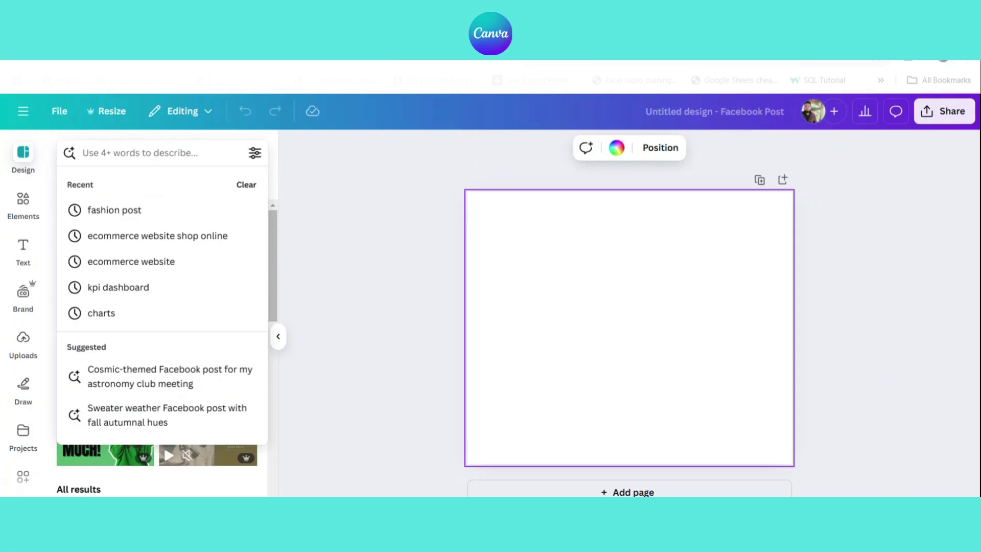
pyautogui.write('fashion')
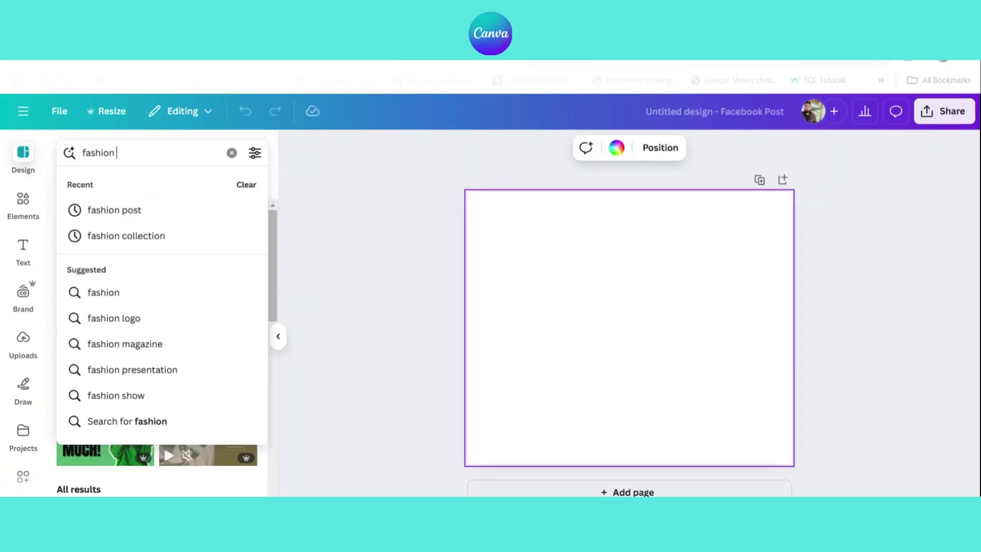
pyautogui.press('Down')
pyautogui.press('Return')
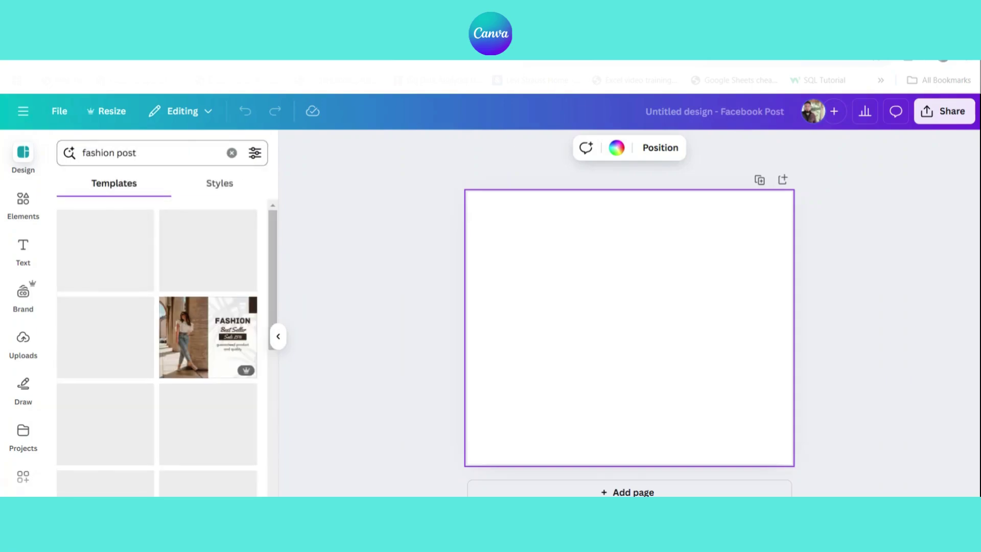
pyautogui.click(105, 263)
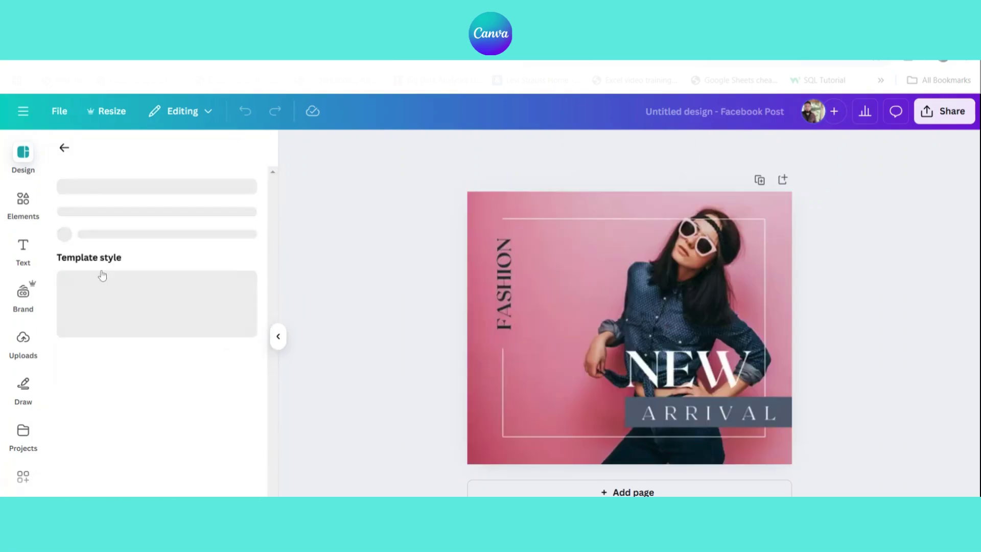
pyautogui.click(583, 290)
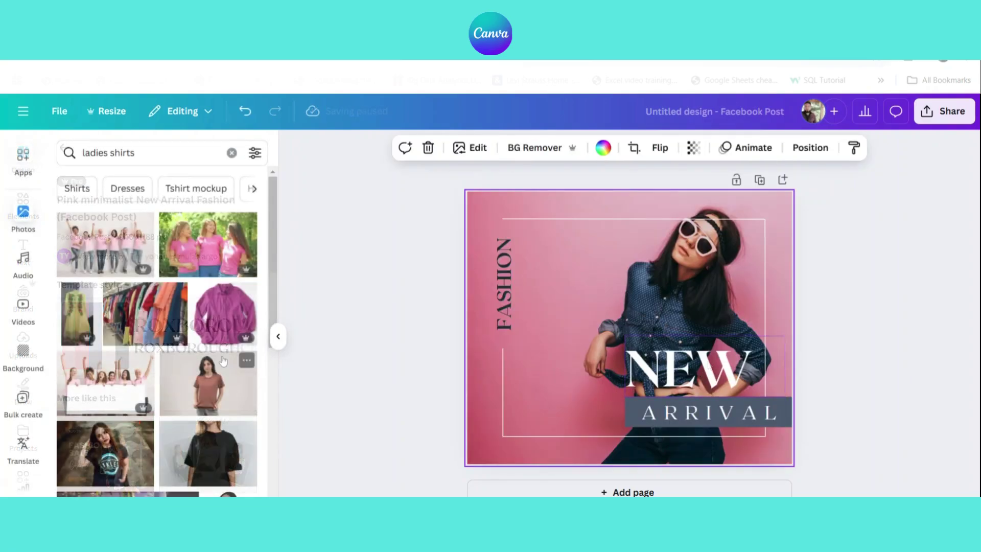
# - Add the purple shirt photo from 'ladies shirts' and shrink it into the upper left by FASHION
pyautogui.scroll(-3, 230, 251)
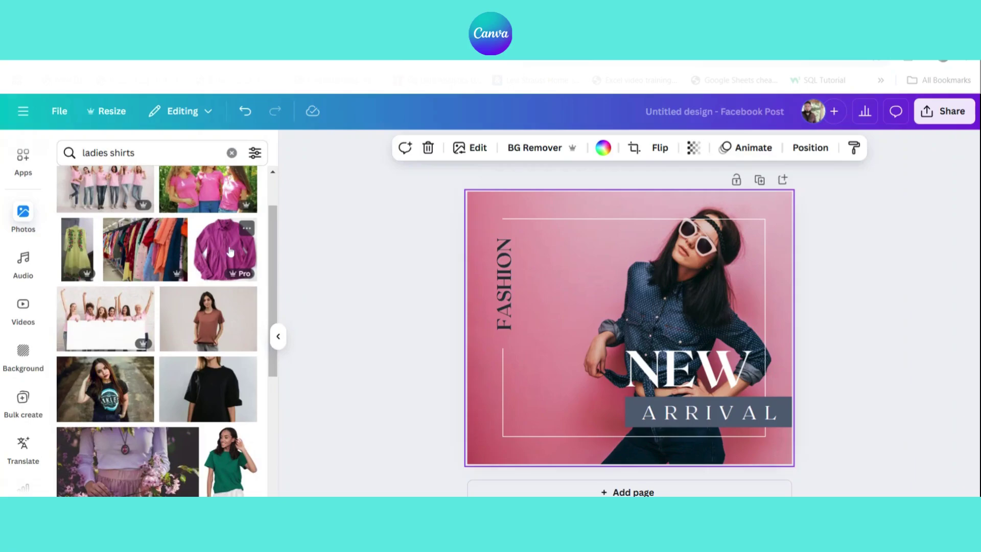
pyautogui.click(229, 251)
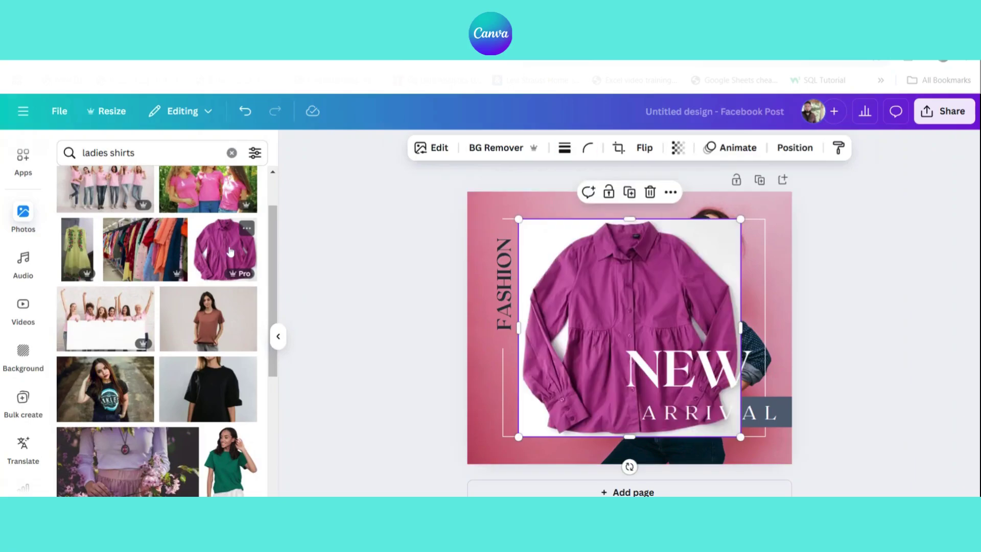
pyautogui.click(232, 153)
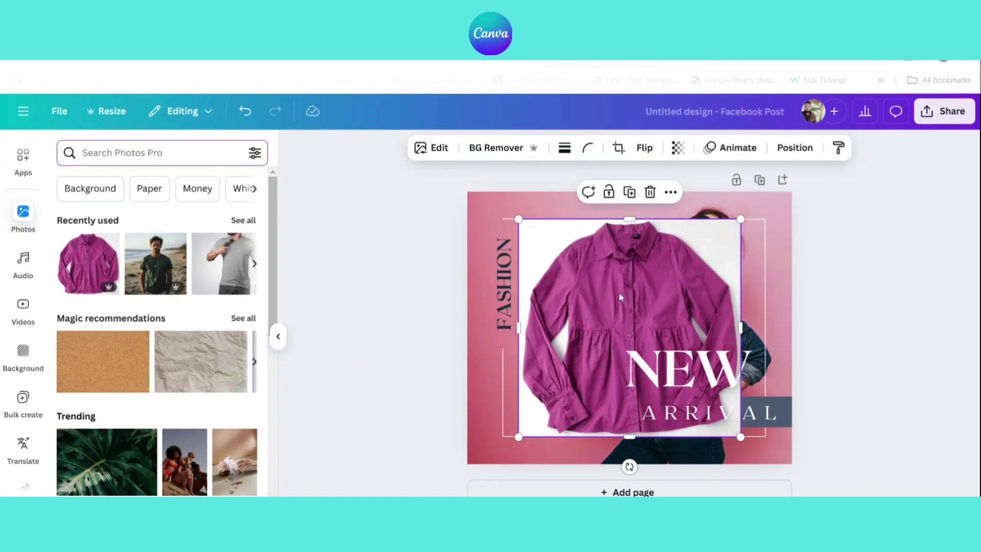
pyautogui.moveTo(618, 292); pyautogui.dragTo(636, 292)
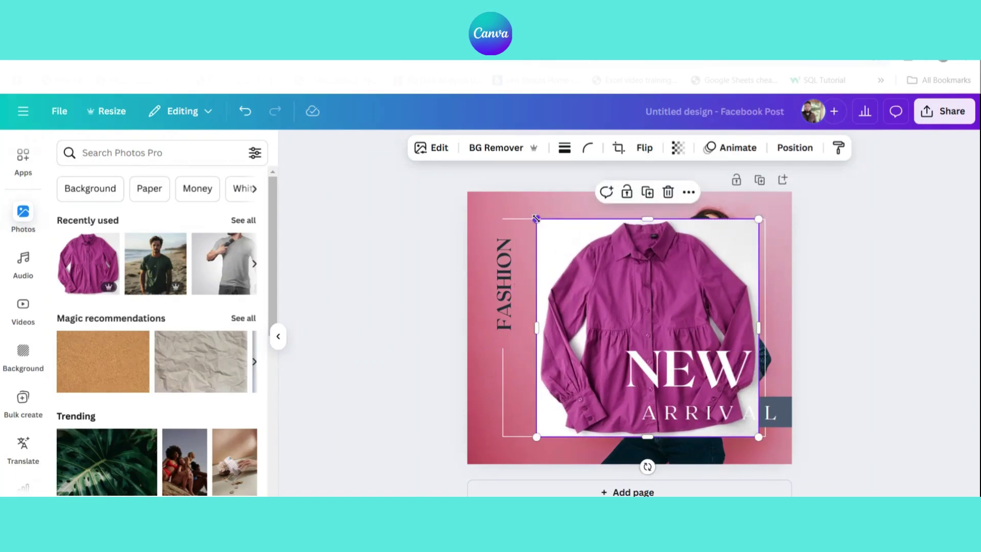
pyautogui.moveTo(536, 218); pyautogui.dragTo(624, 302)
pyautogui.moveTo(694, 329); pyautogui.dragTo(550, 241)
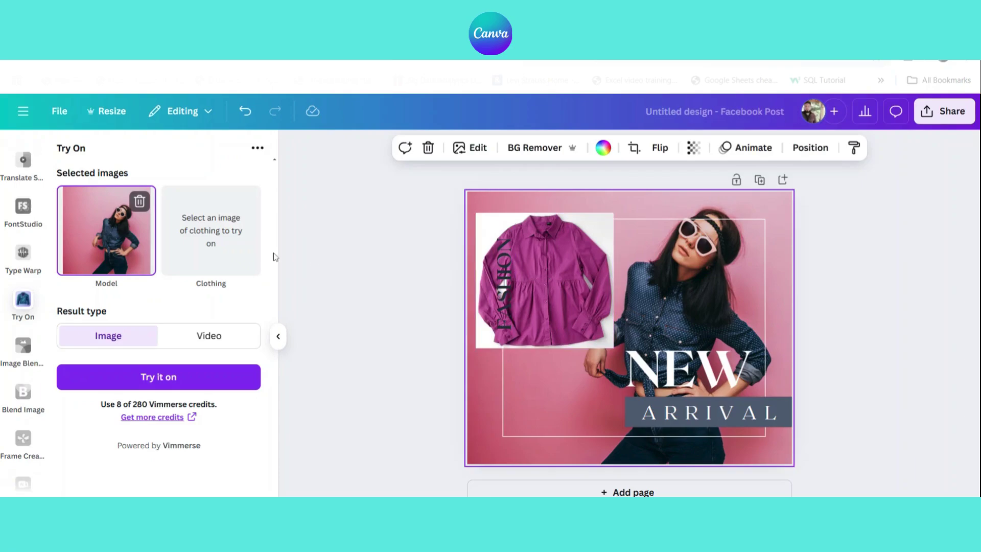
# - Set the shirt photo as Try On clothing, generate the model wearing it, and add the result
pyautogui.click(225, 239)
pyautogui.click(545, 255)
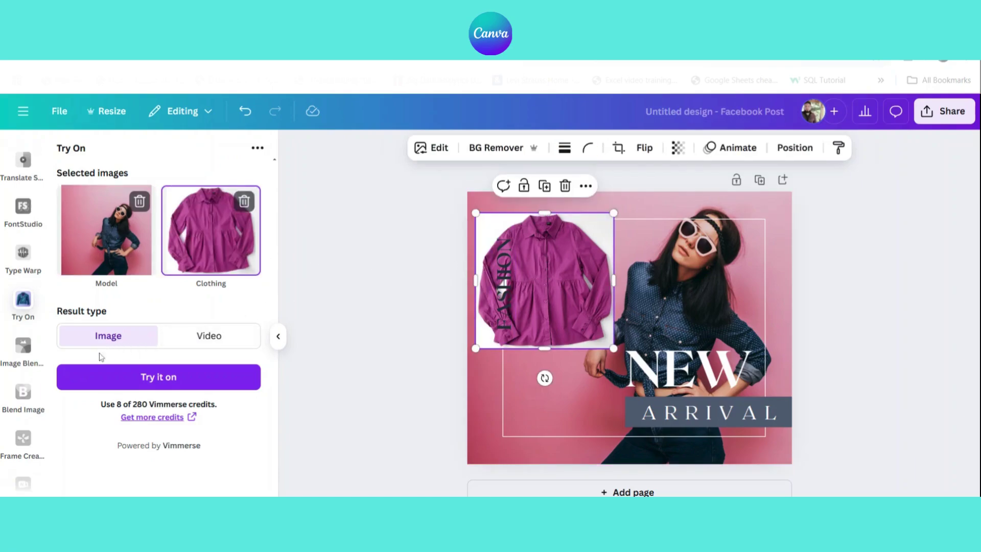
pyautogui.click(190, 380)
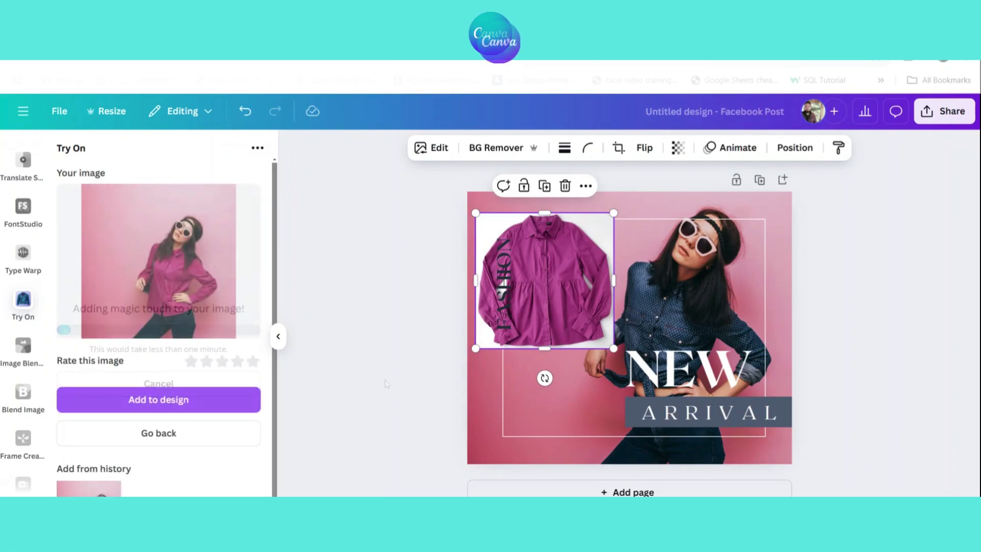
pyautogui.click(202, 296)
pyautogui.scroll(-1, 202, 295)
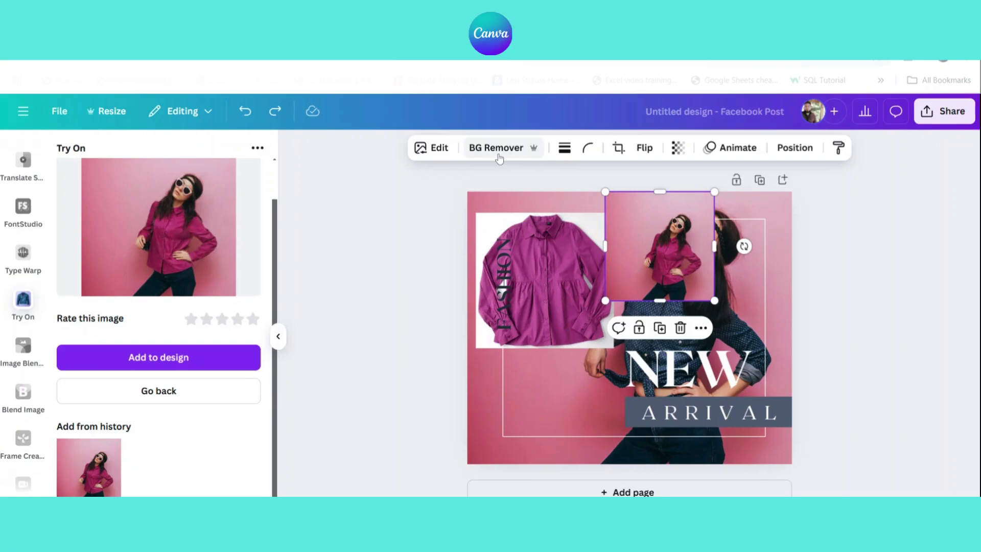
# - Remove the try-on image's background and move the cutout to the post's top right
pyautogui.click(499, 156)
pyautogui.moveTo(665, 256)
pyautogui.mouseDown()
pyautogui.moveTo(629, 250)
pyautogui.moveTo(682, 256)
pyautogui.mouseUp()
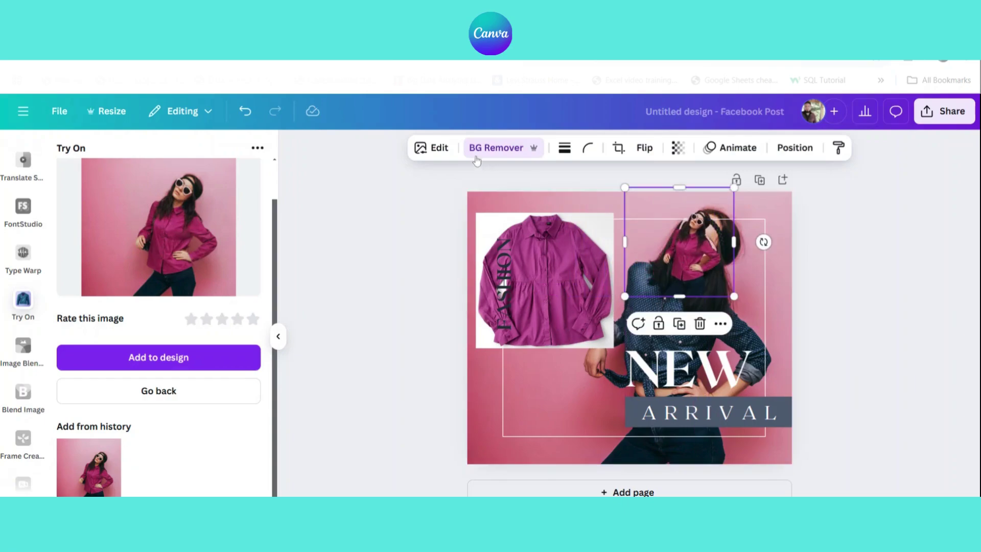
pyautogui.click(440, 149)
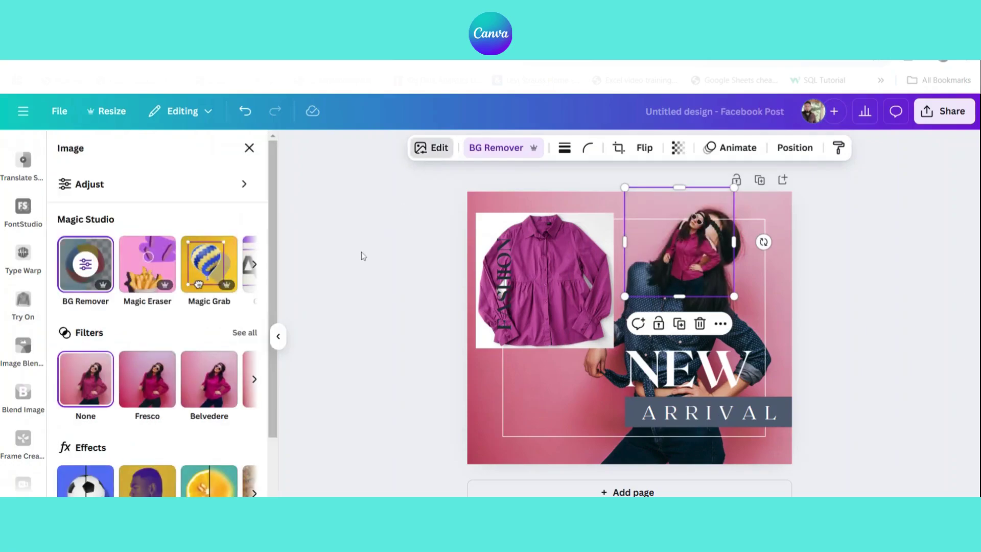
# - Apply the Fade filter to the try-on model photo
pyautogui.scroll(-3, 254, 316)
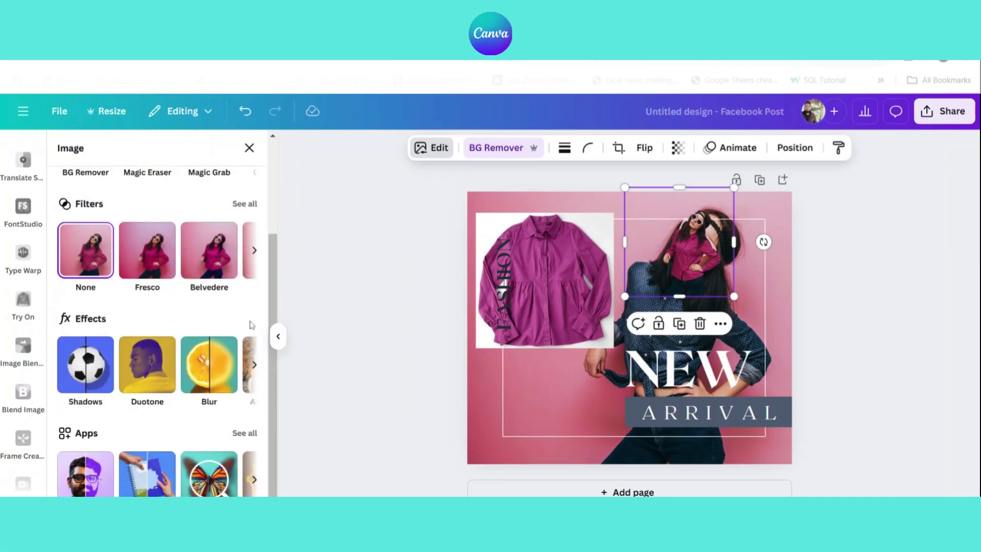
pyautogui.click(247, 207)
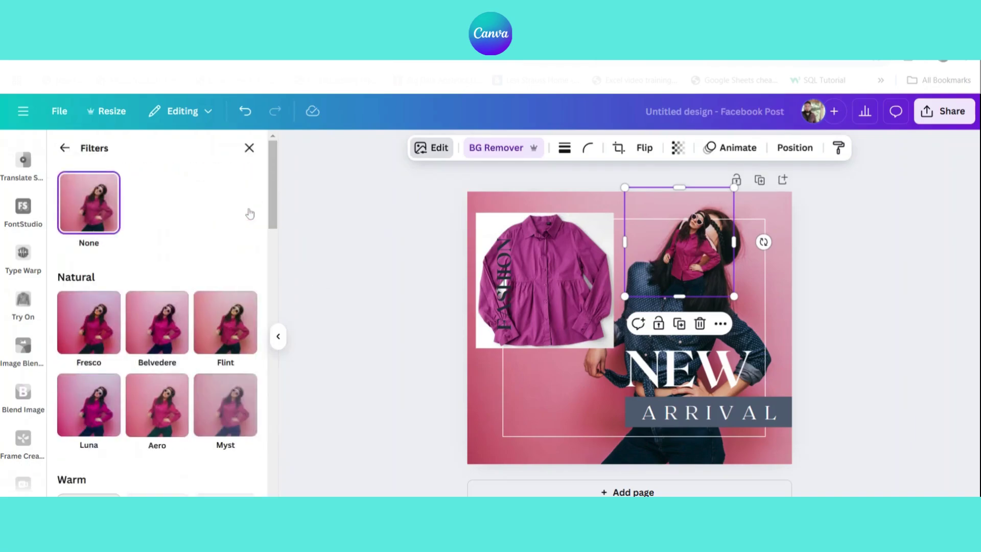
pyautogui.scroll(-3, 243, 310)
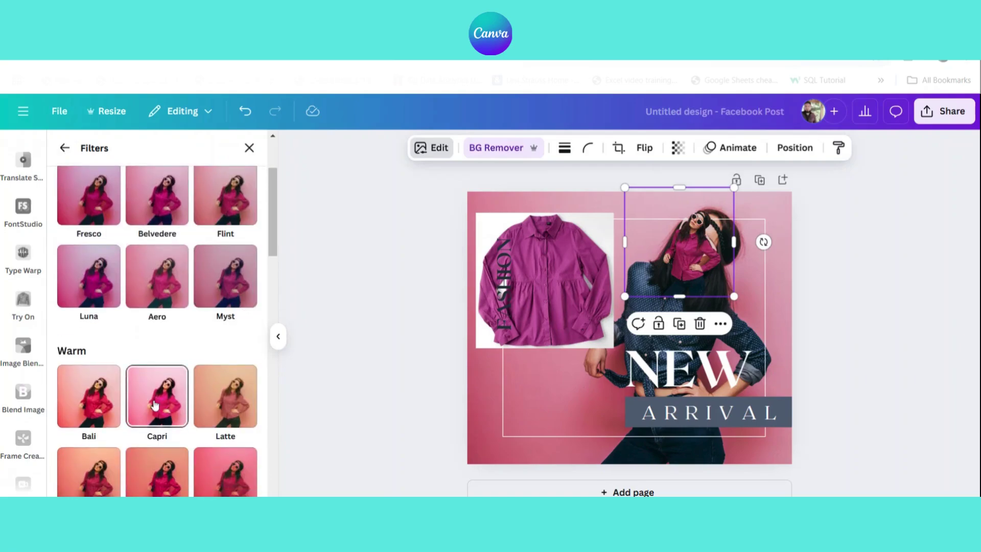
pyautogui.scroll(-3, 156, 405)
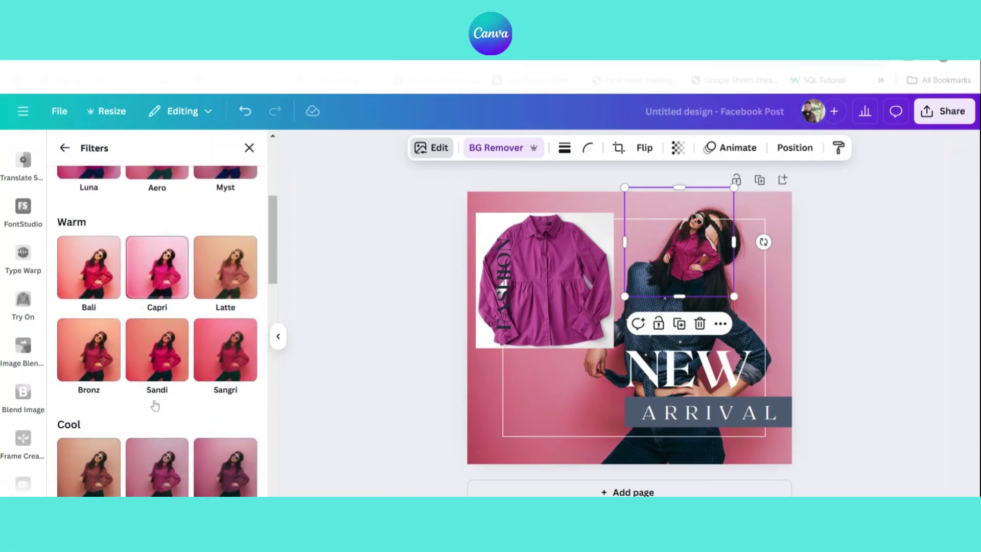
pyautogui.scroll(-3, 164, 402)
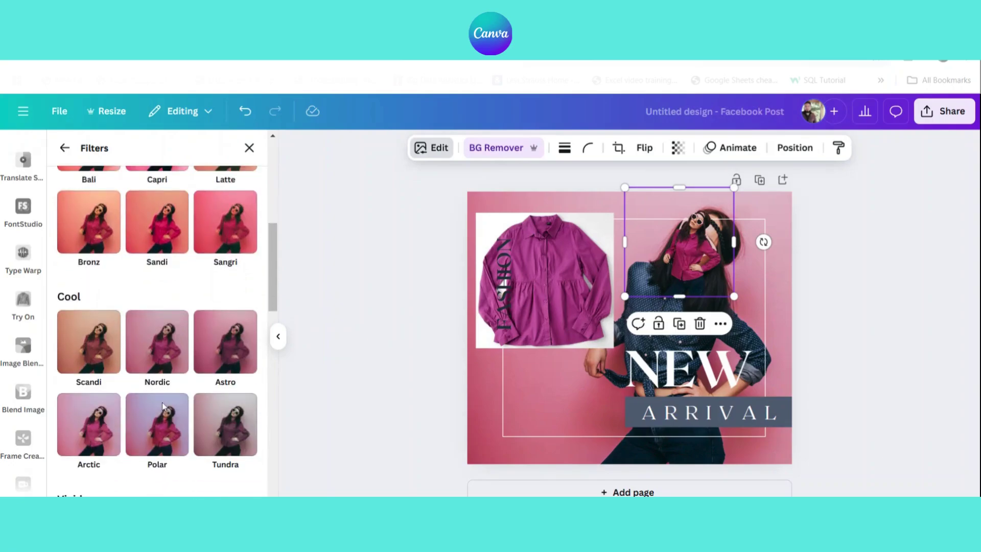
pyautogui.scroll(-3, 176, 421)
pyautogui.scroll(-1, 180, 426)
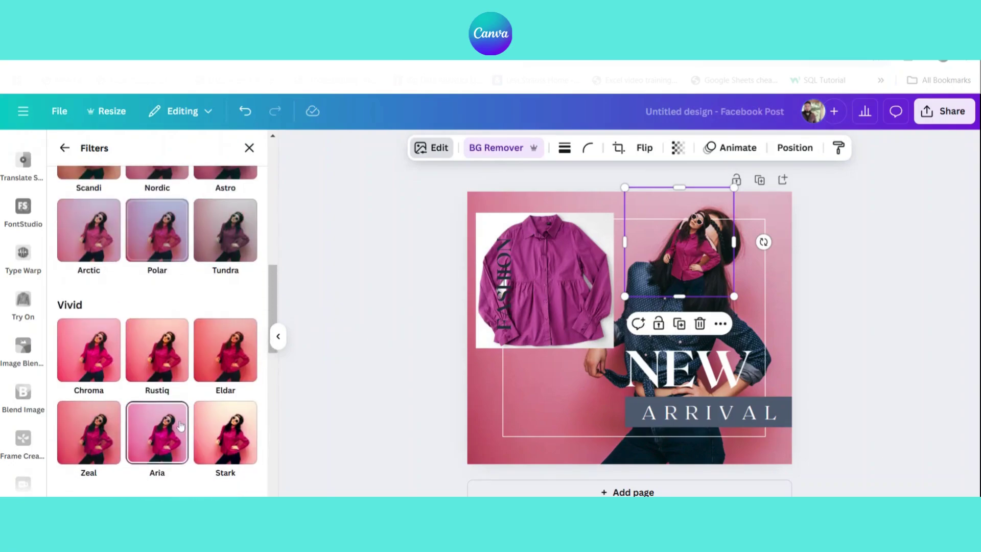
pyautogui.scroll(-6, 180, 426)
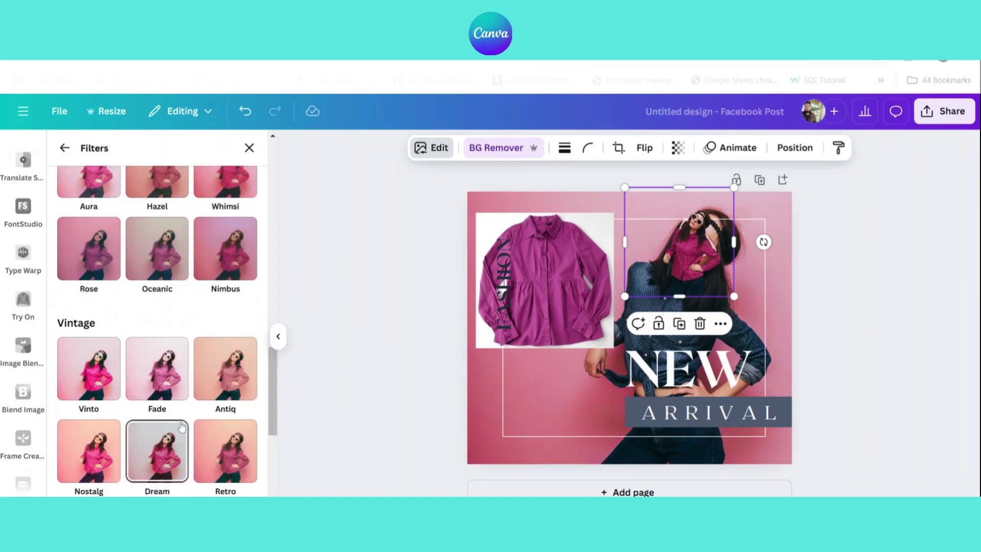
pyautogui.scroll(-1, 157, 367)
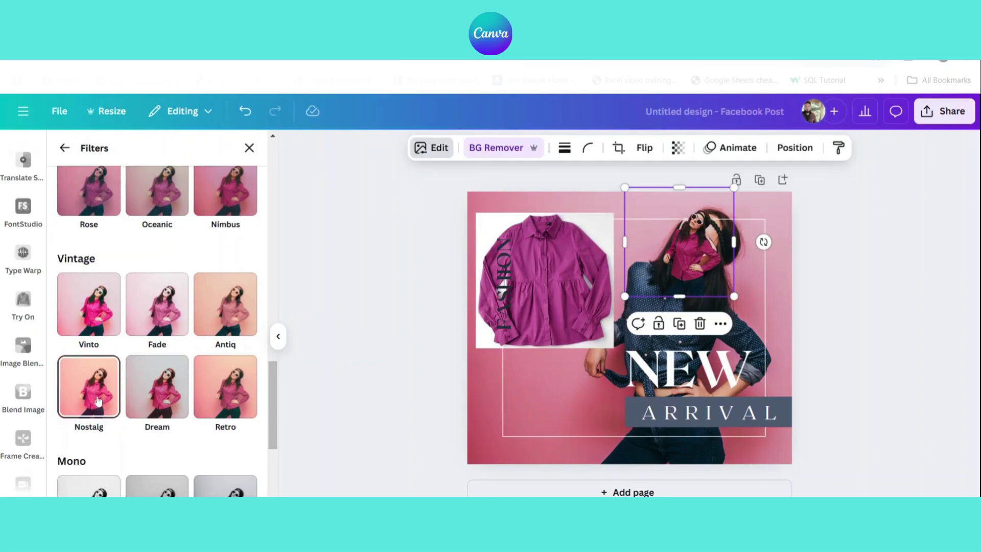
pyautogui.click(163, 317)
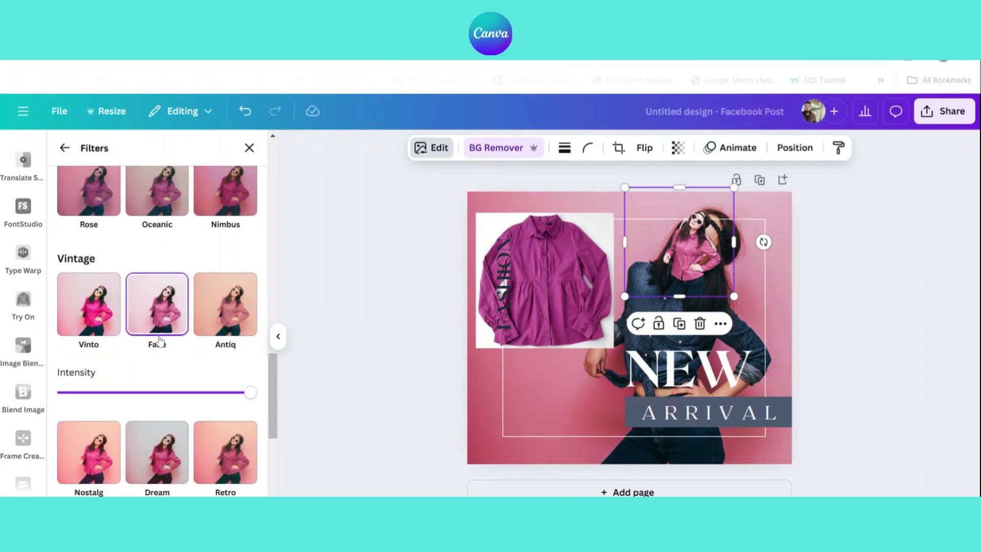
# - Enlarge the model photo, move it to the upper right, and lower the Fade intensity
pyautogui.moveTo(624, 295); pyautogui.dragTo(524, 397)
pyautogui.moveTo(598, 361); pyautogui.dragTo(658, 333)
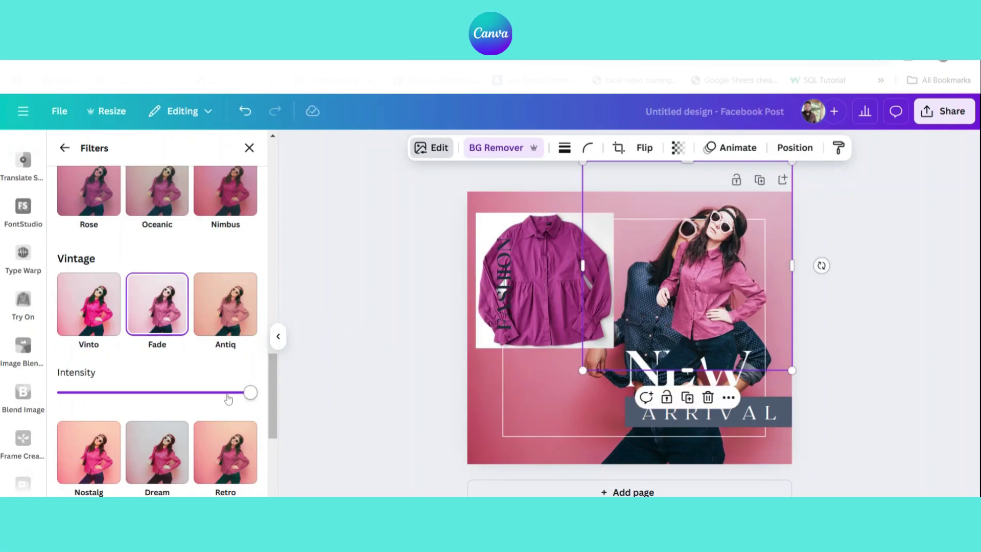
pyautogui.moveTo(254, 397); pyautogui.dragTo(168, 398)
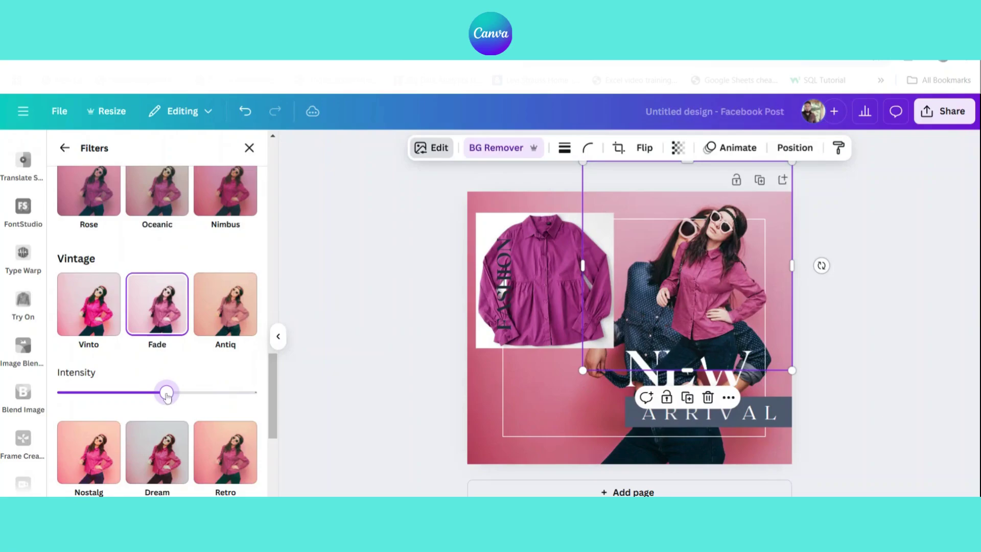
pyautogui.scroll(-7, 173, 388)
pyautogui.scroll(5, 178, 371)
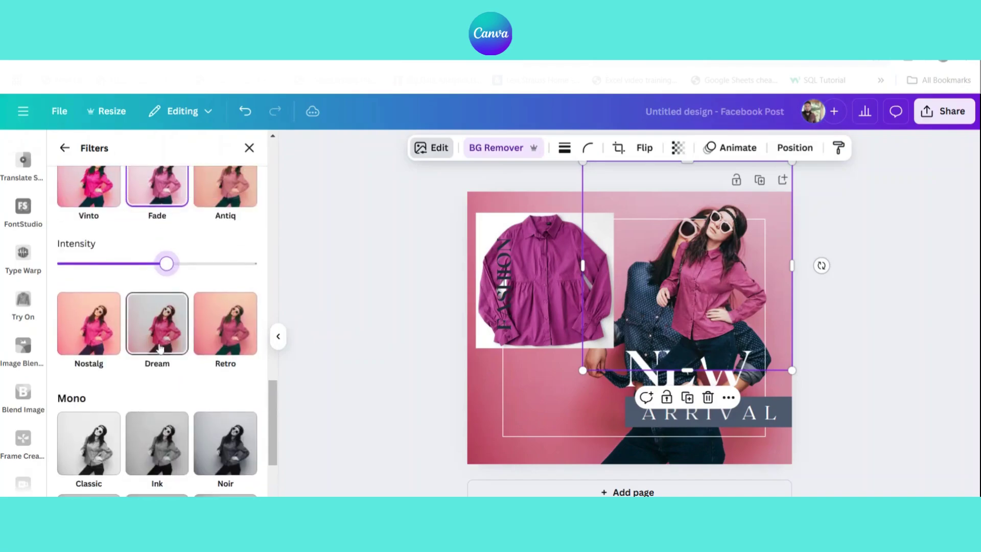
pyautogui.scroll(-5, 179, 402)
pyautogui.scroll(-1, 185, 411)
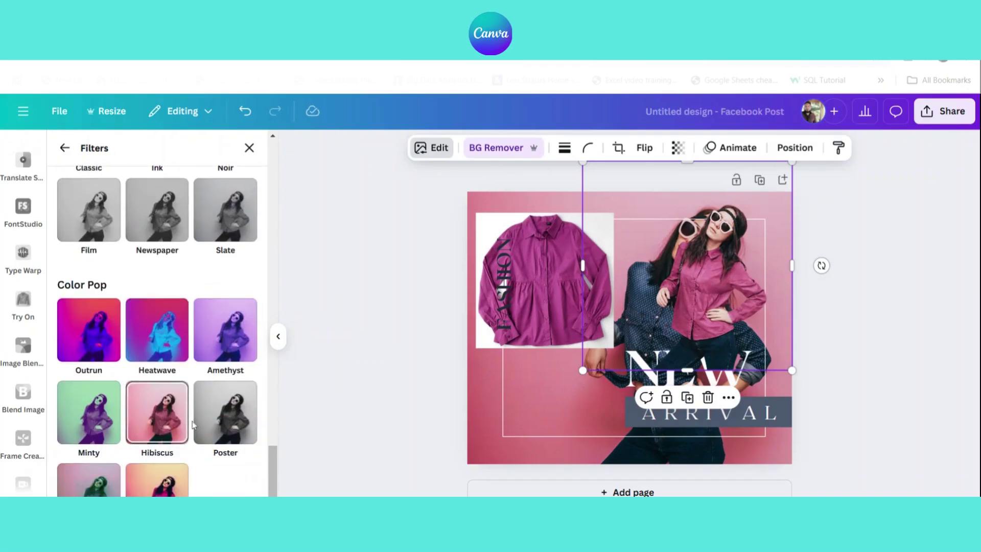
pyautogui.scroll(12, 189, 419)
pyautogui.scroll(-3, 197, 432)
pyautogui.scroll(3, 197, 432)
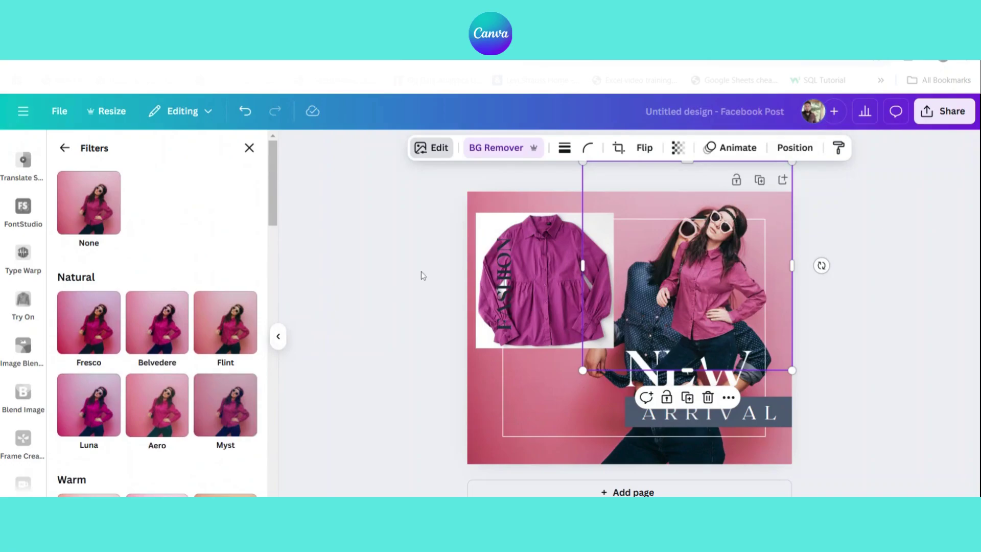
# - Drag the shirt photo off the page to reveal the FASHION text
pyautogui.click(249, 151)
pyautogui.click(372, 221)
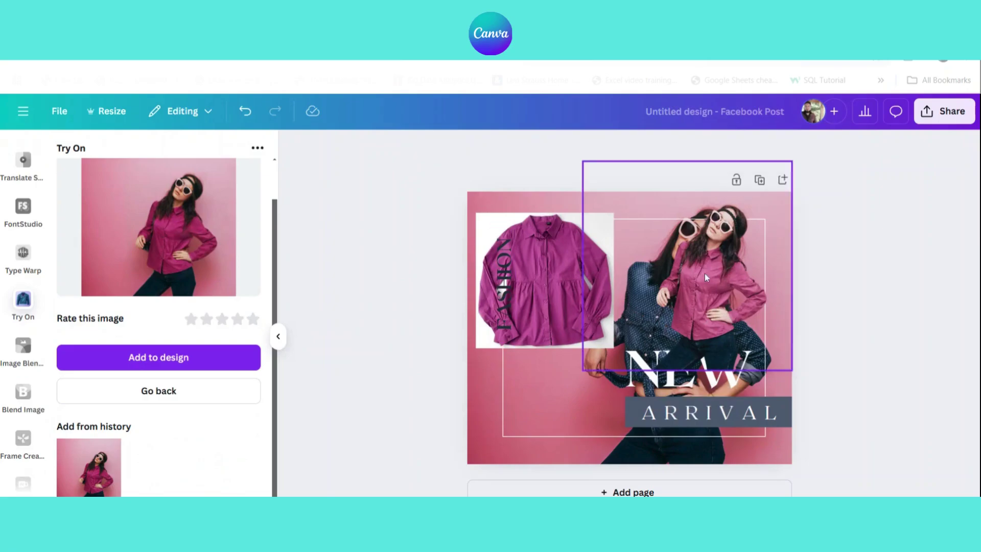
pyautogui.moveTo(521, 266); pyautogui.dragTo(328, 261)
pyautogui.click(302, 268)
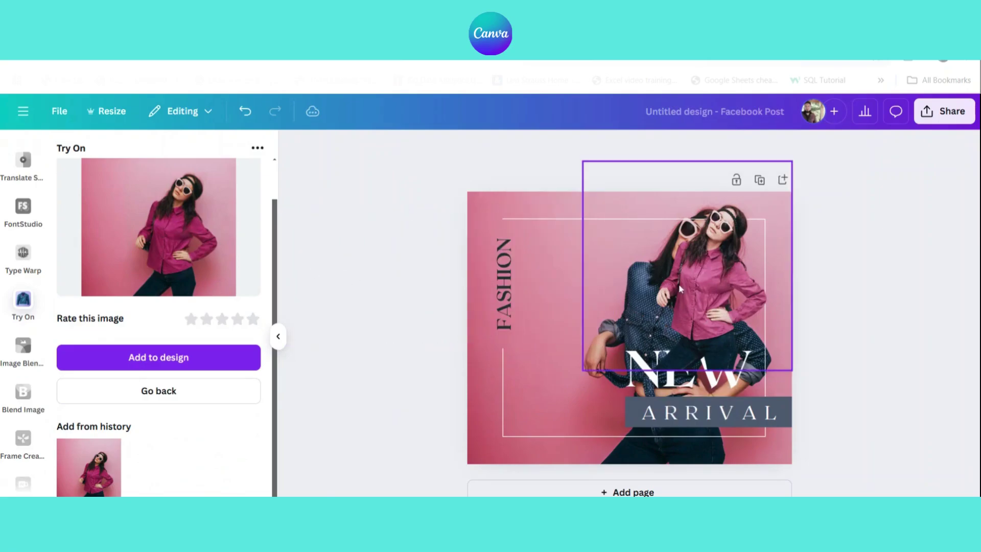
# - Shift the purple-shirt model photo left and crop its top down
pyautogui.moveTo(679, 289); pyautogui.dragTo(599, 291)
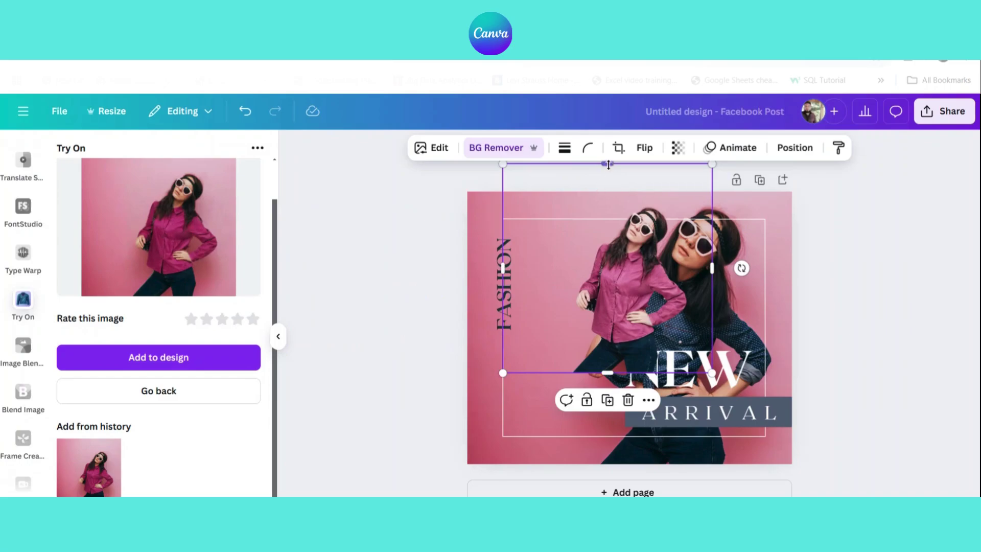
pyautogui.moveTo(608, 164); pyautogui.dragTo(629, 201)
pyautogui.click(477, 151)
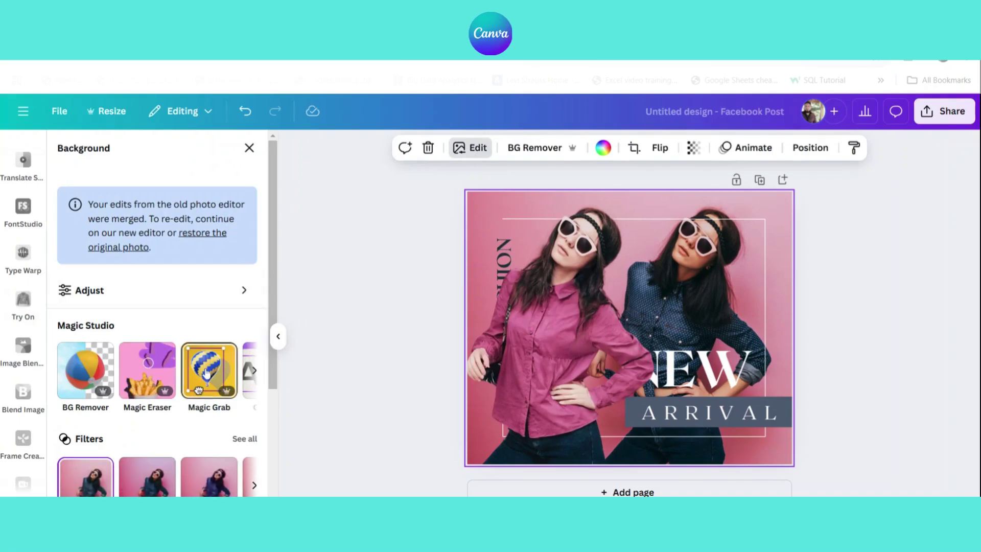
# - Use Magic Grab to lift the navy-shirt woman off the background, then reposition the model image
pyautogui.click(207, 374)
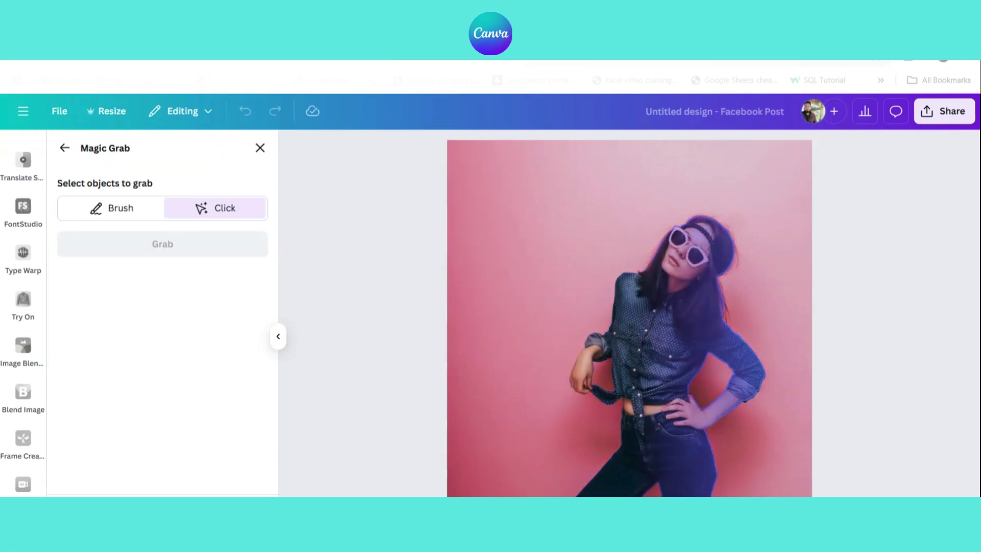
pyautogui.click(668, 330)
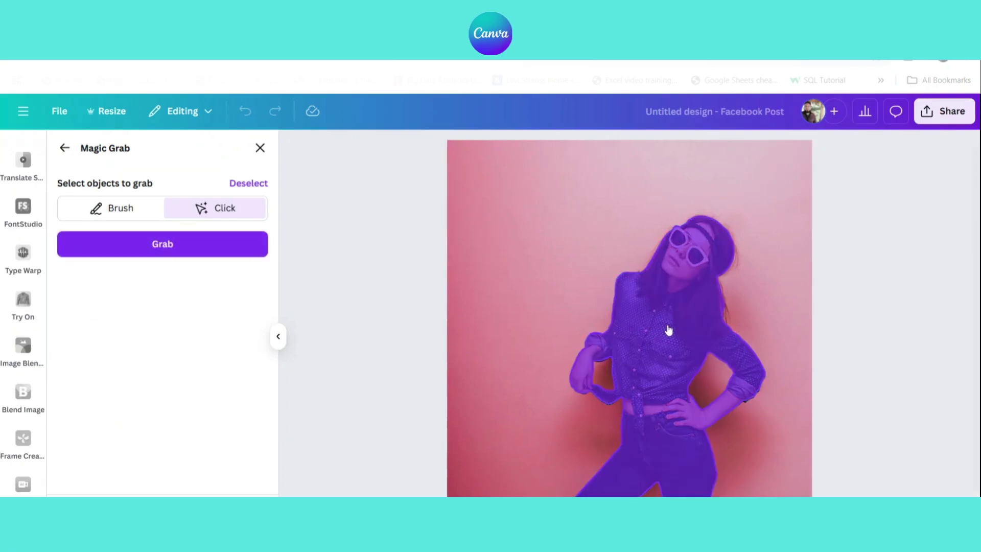
pyautogui.click(241, 252)
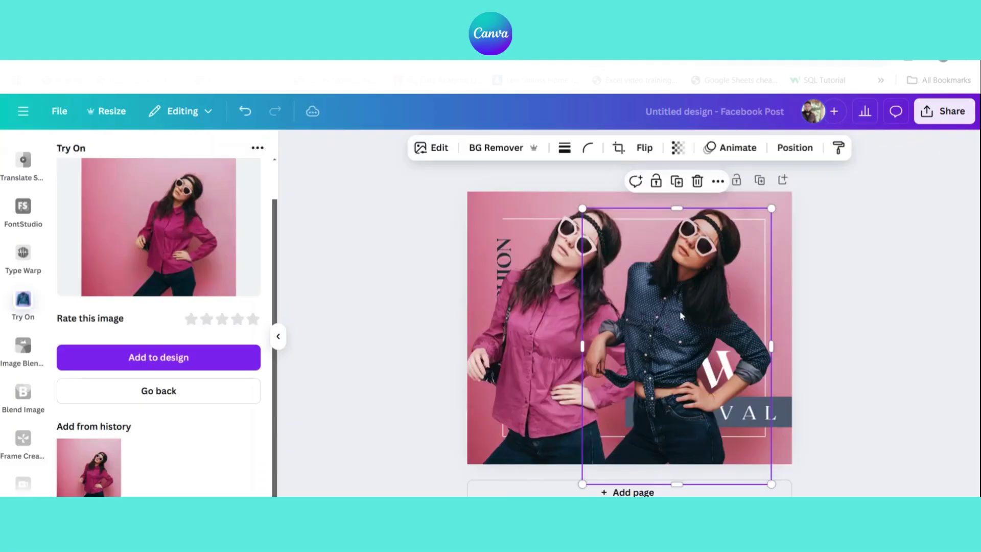
pyautogui.moveTo(680, 315); pyautogui.dragTo(638, 349)
# - Send the purple-shirt model image behind the NEW ARRIVAL text and its dark box
pyautogui.click(794, 147)
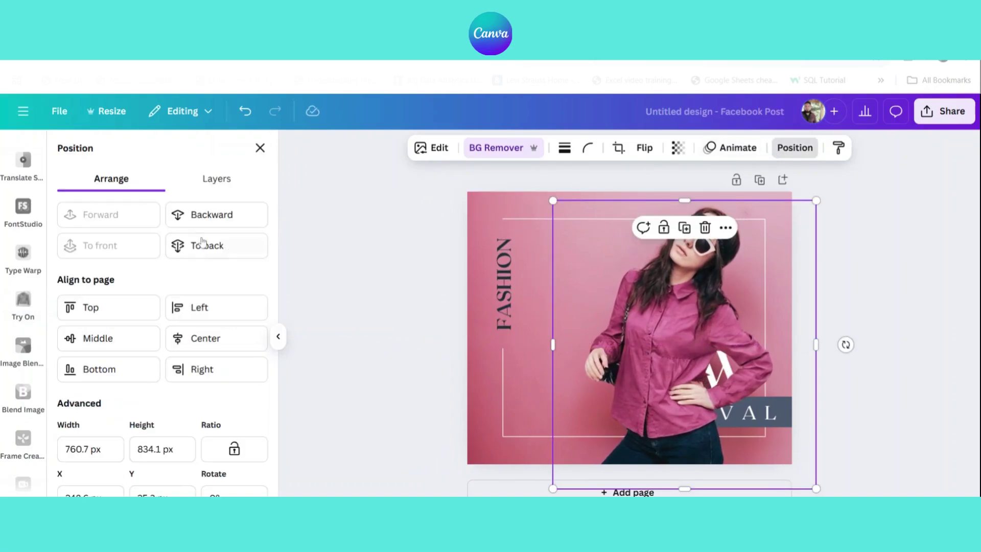
pyautogui.click(199, 217)
pyautogui.click(197, 218)
pyautogui.click(196, 221)
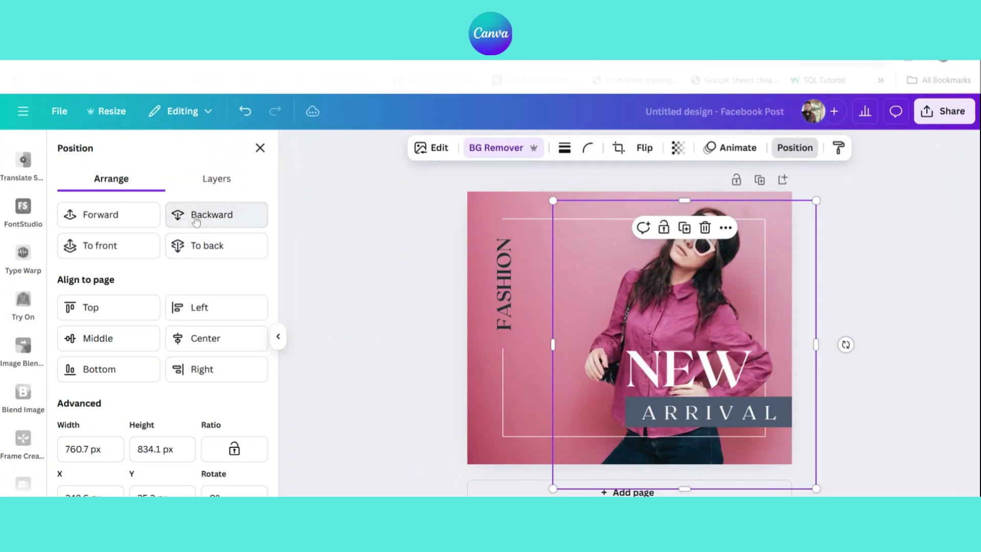
pyautogui.click(206, 213)
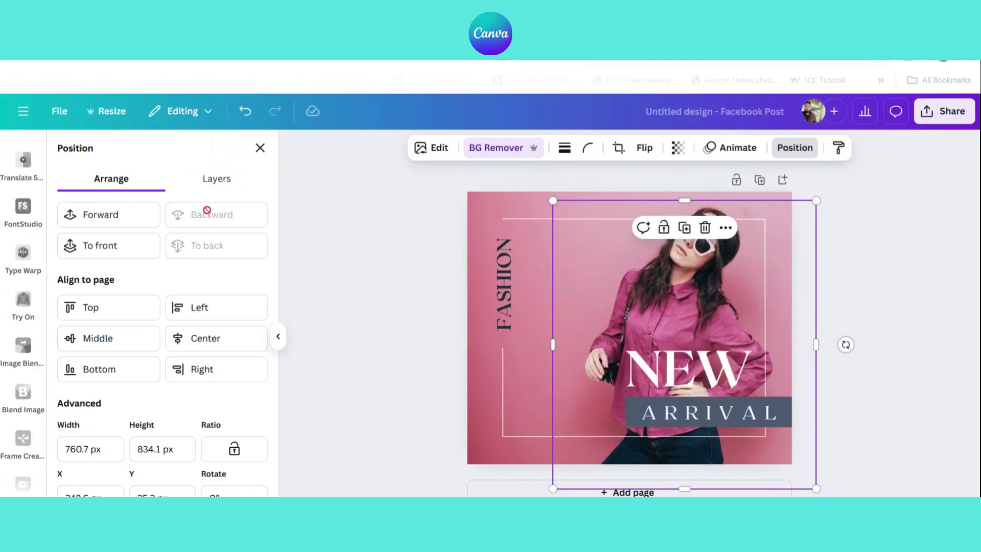
pyautogui.click(409, 249)
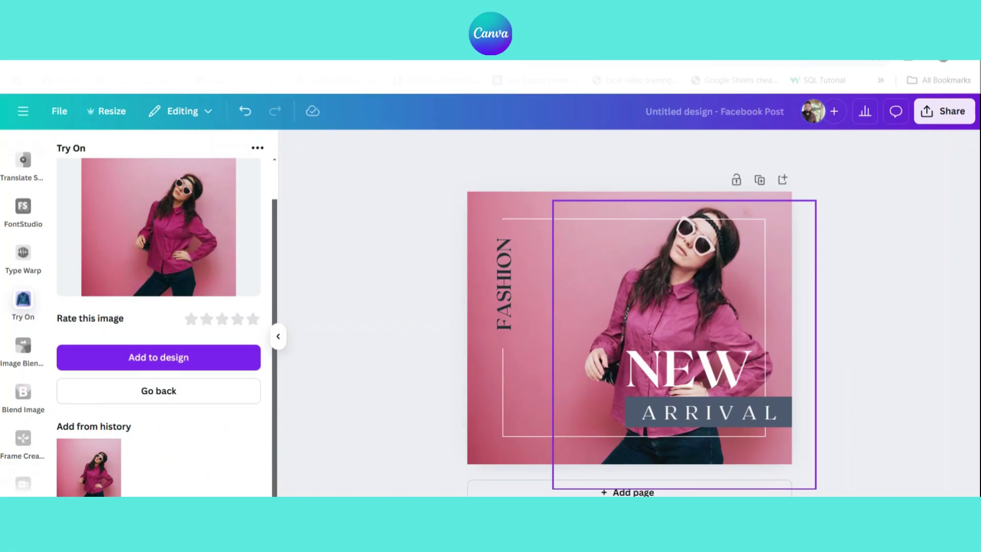
# - Duplicate the page, then generate a Try On video of the model in the black leather jacket
pyautogui.click(759, 180)
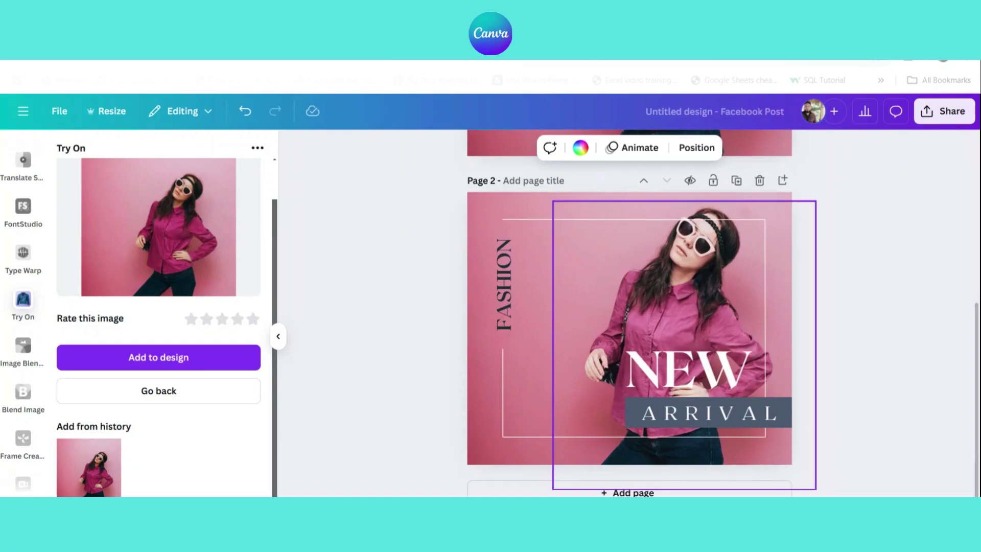
pyautogui.click(685, 250)
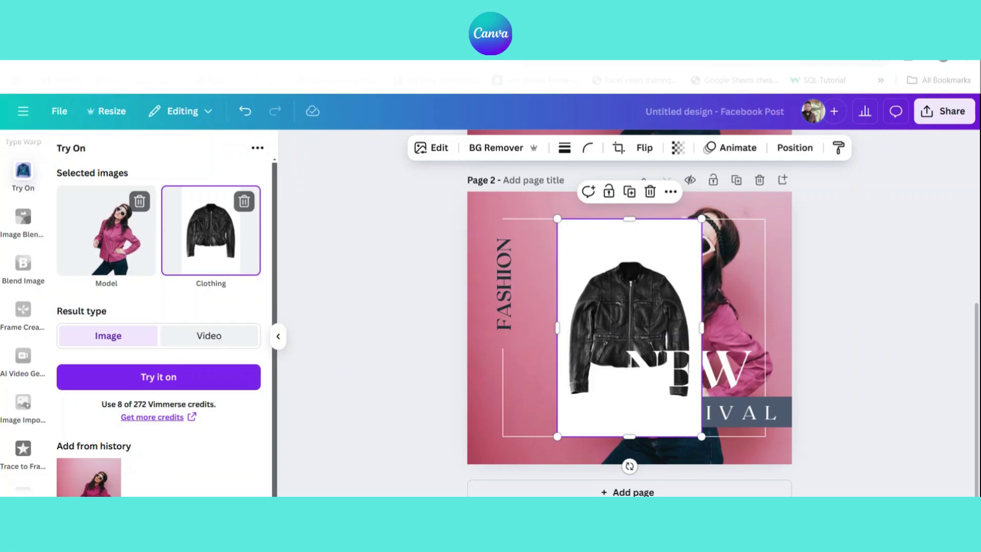
pyautogui.click(221, 341)
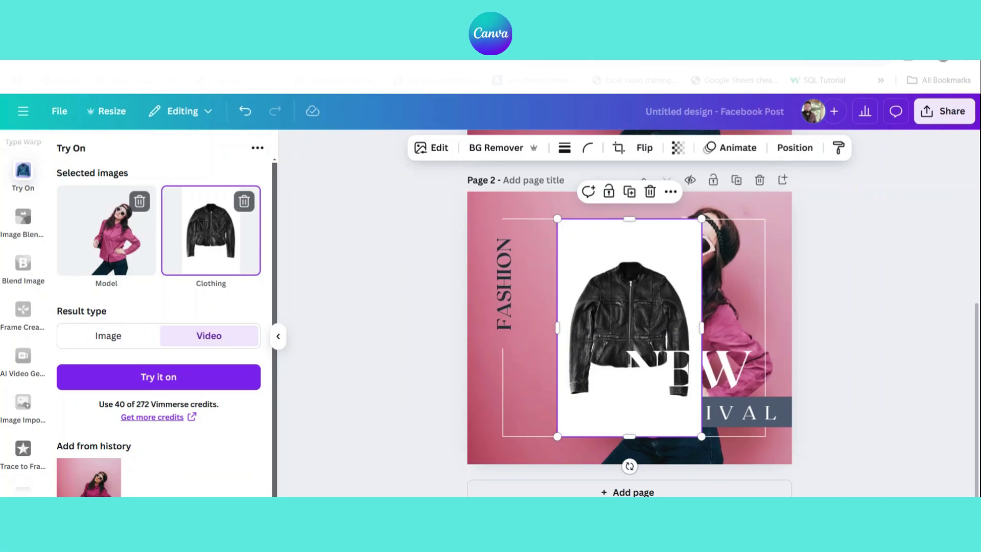
pyautogui.click(183, 382)
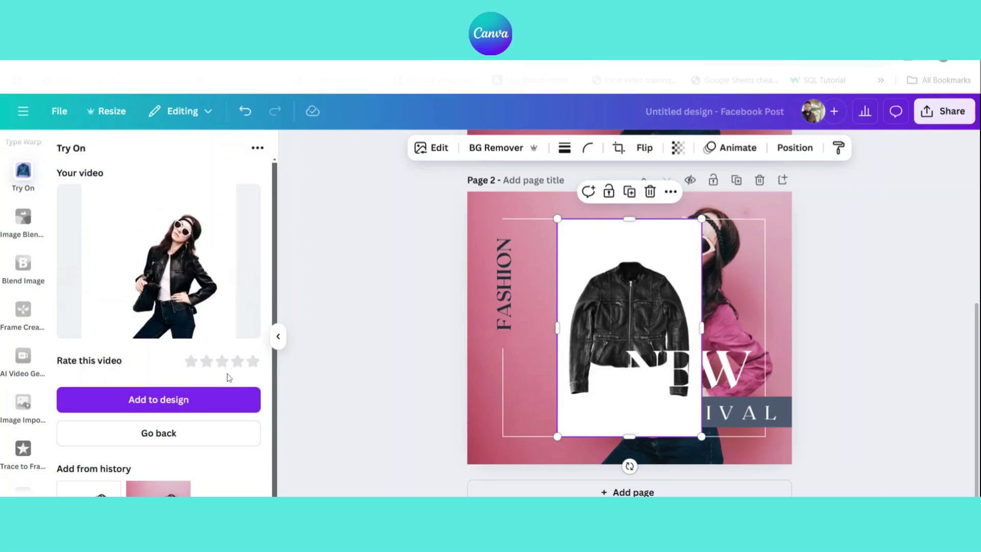
pyautogui.moveTo(619, 265); pyautogui.dragTo(363, 250)
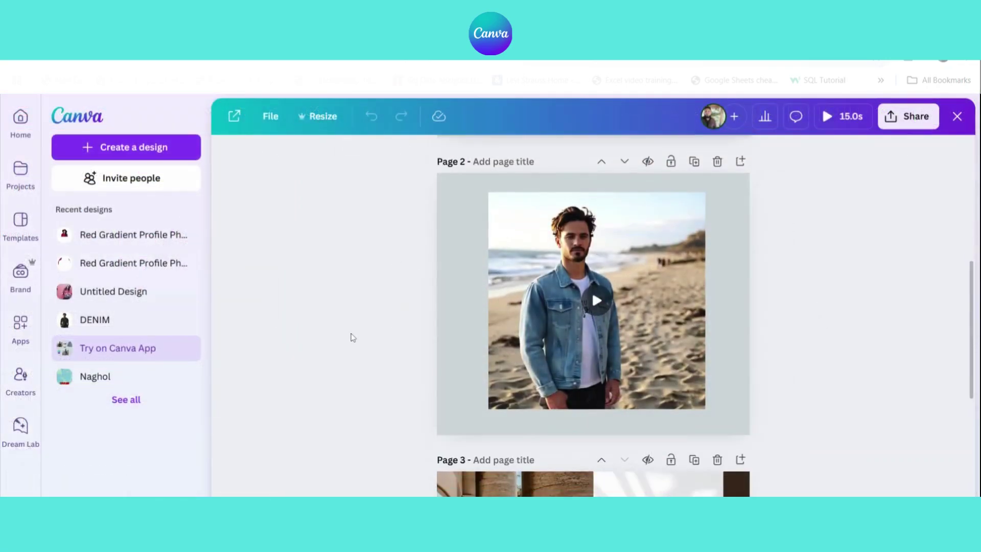
# - Open the Try on Canva App design from recent designs and play its denim-jacket try-on video
pyautogui.scroll(5, 350, 335)
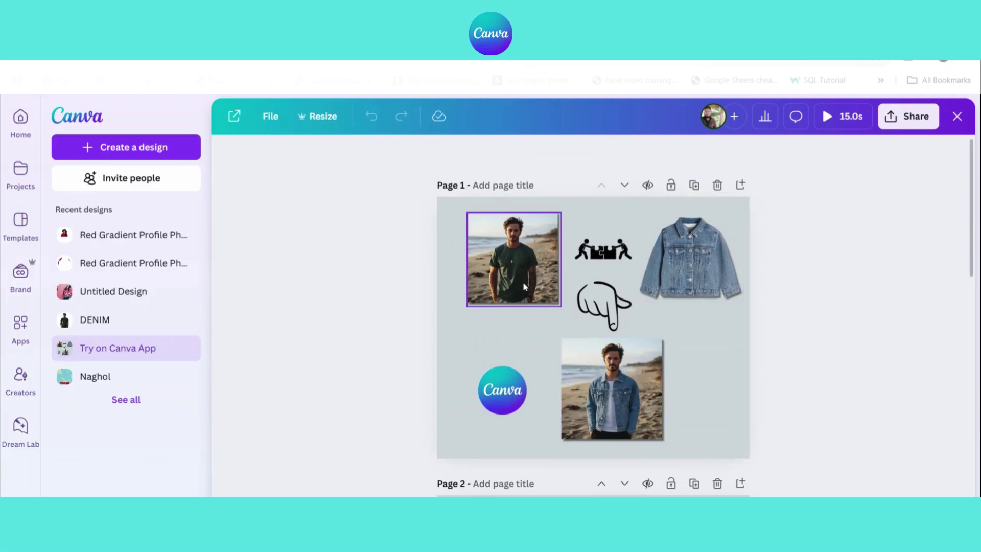
pyautogui.scroll(-6, 523, 280)
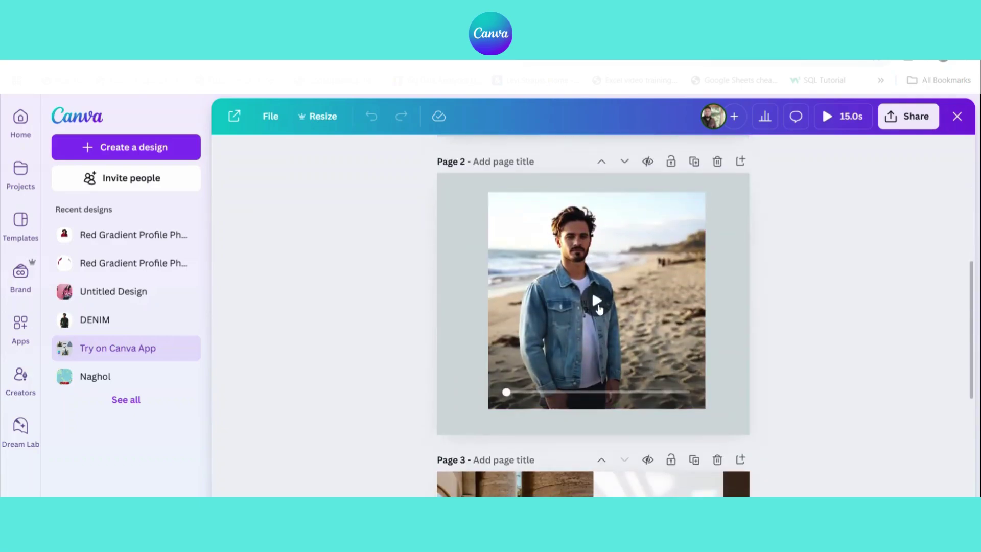
pyautogui.click(593, 304)
pyautogui.click(511, 297)
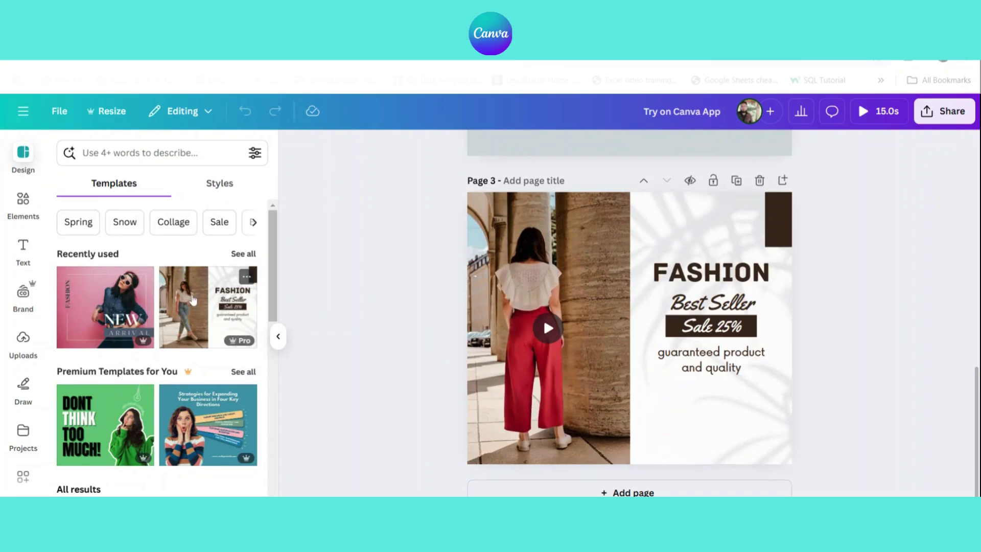
# - Apply the recent Fashion Facebook Post template to Page 3
pyautogui.click(193, 300)
pyautogui.click(645, 319)
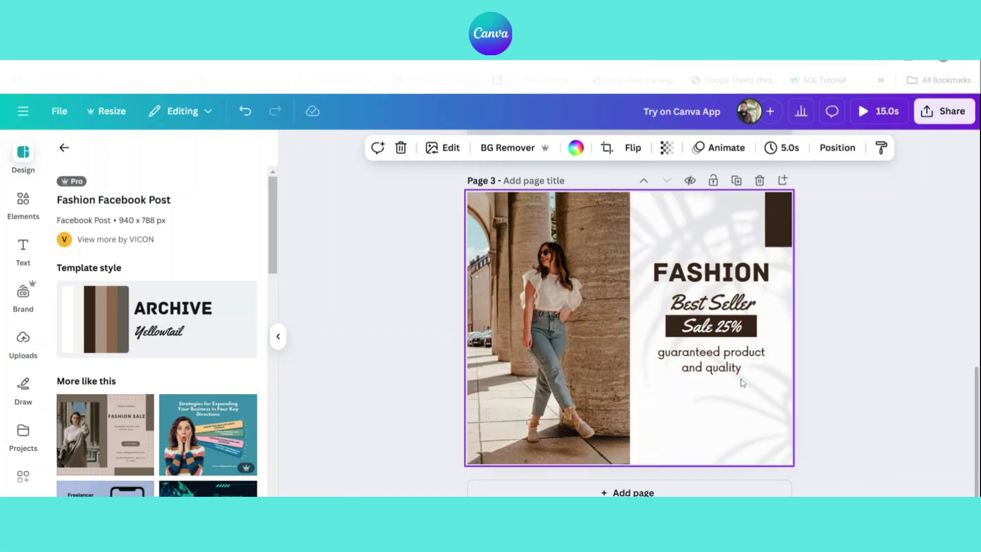
pyautogui.click(401, 340)
# - Undo the template to play the red-trousers try-on video, then redo to restore the jeans photo
pyautogui.hotkey('ctrl', 'z')
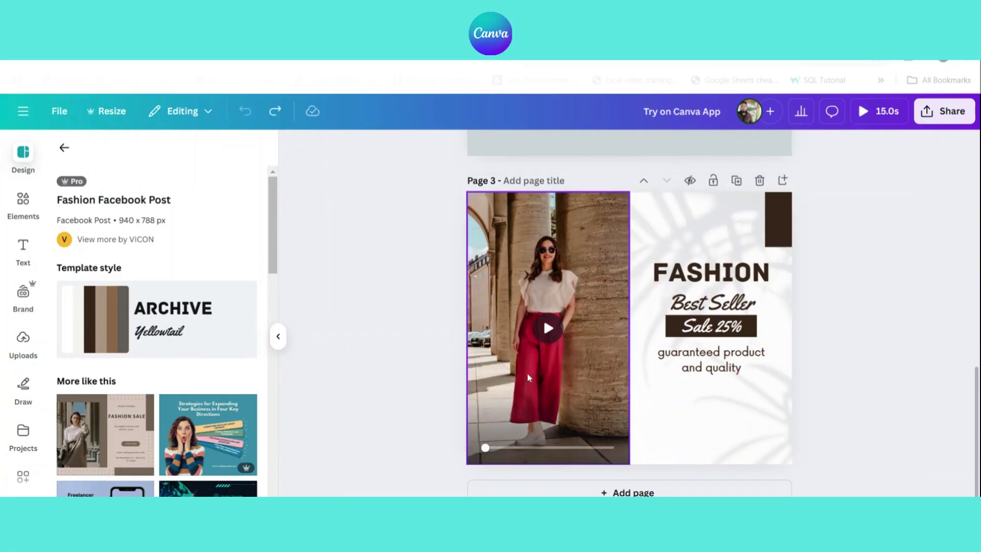
pyautogui.click(550, 328)
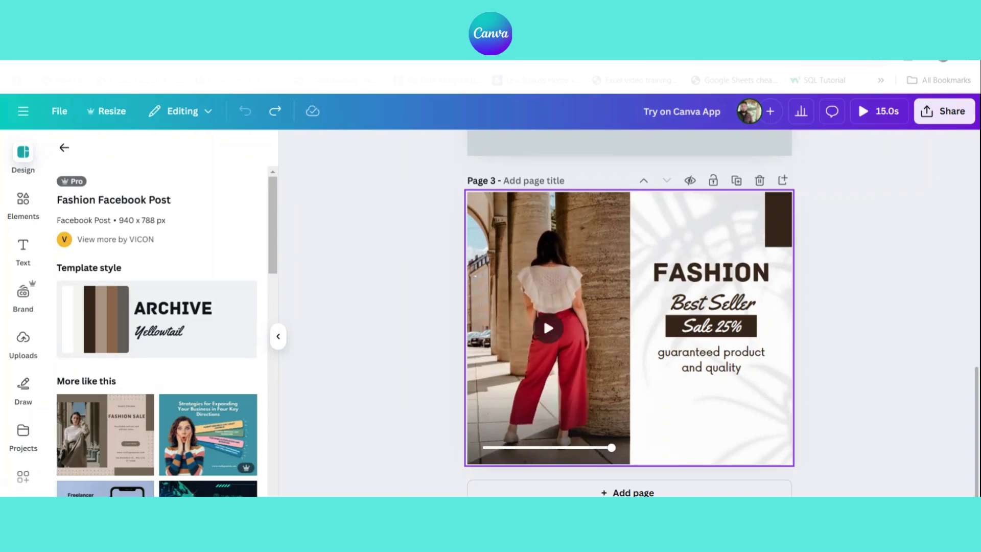
pyautogui.hotkey('ctrl', 'y')
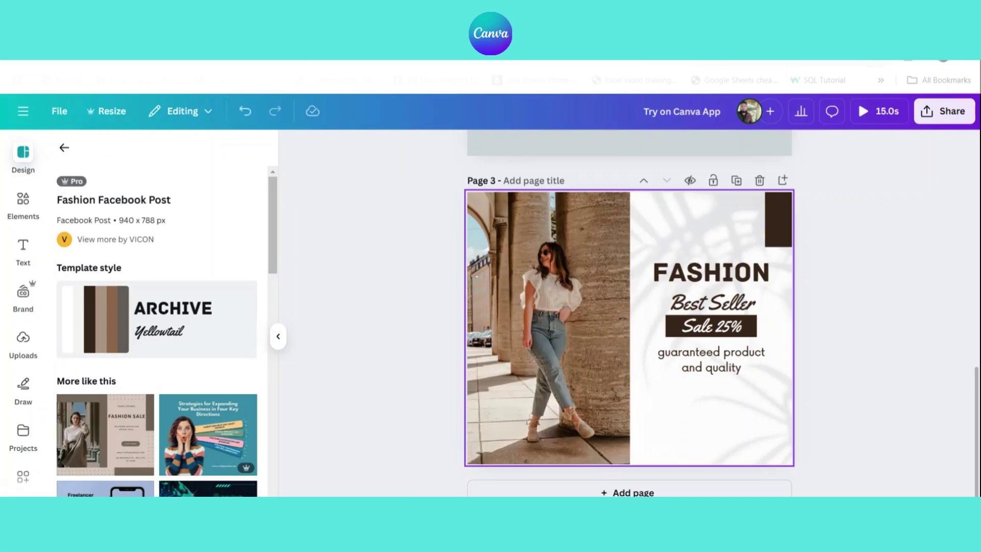